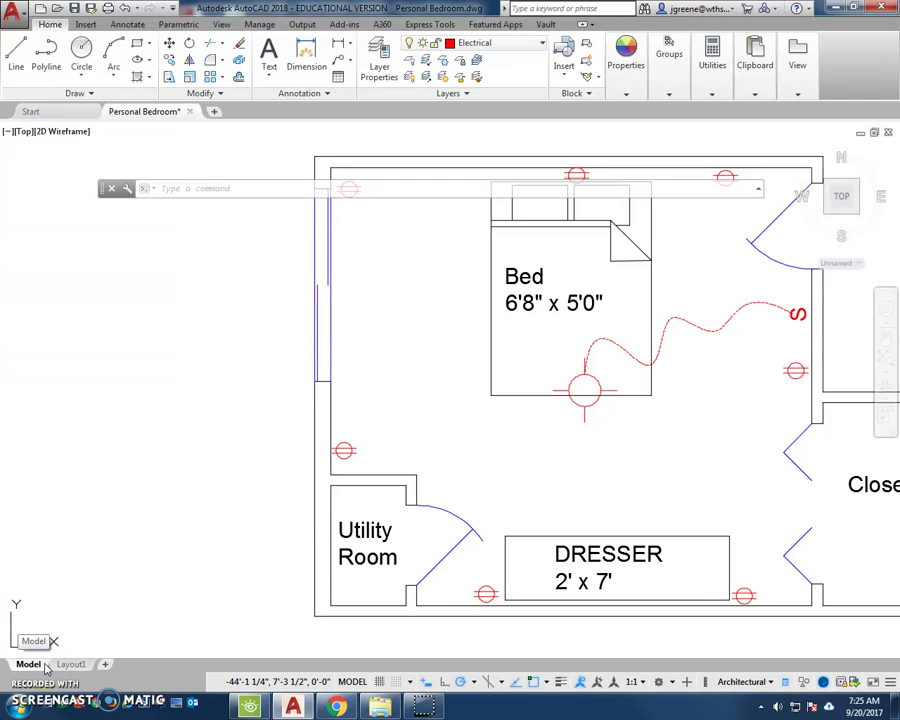
Keep Electrical as the current drawing layer
click(36, 665)
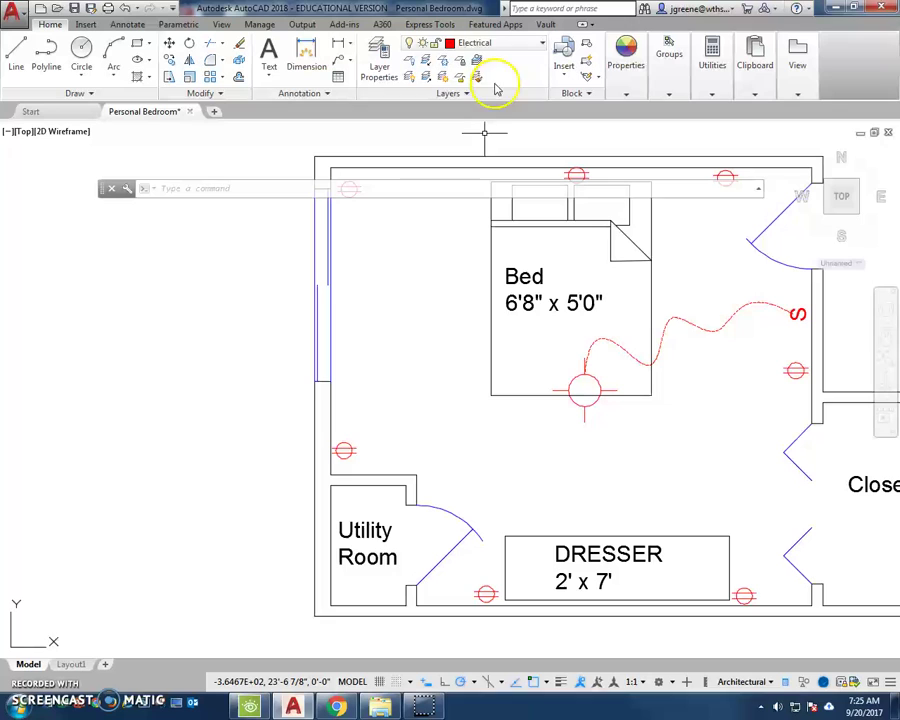
click(472, 43)
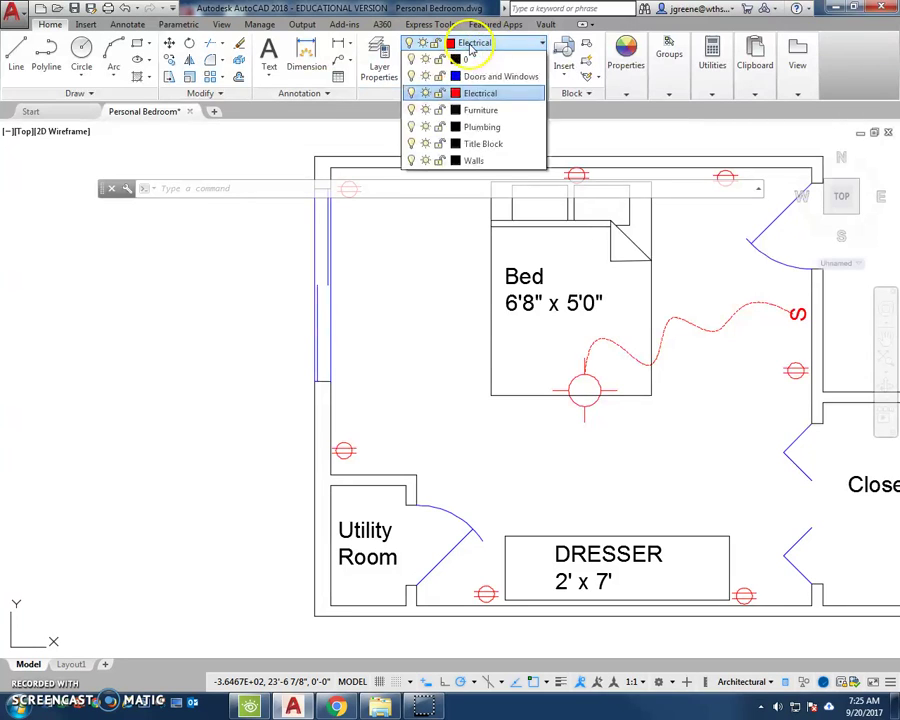
click(476, 93)
Draw a center-radius circle of 6" radius left of the bedroom plan
click(82, 76)
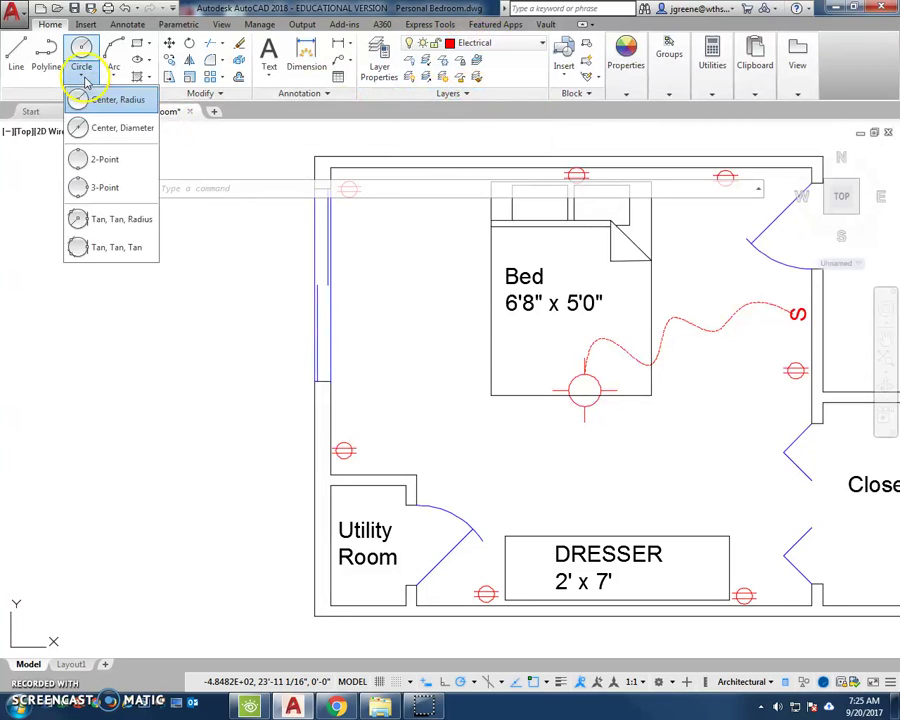
click(86, 99)
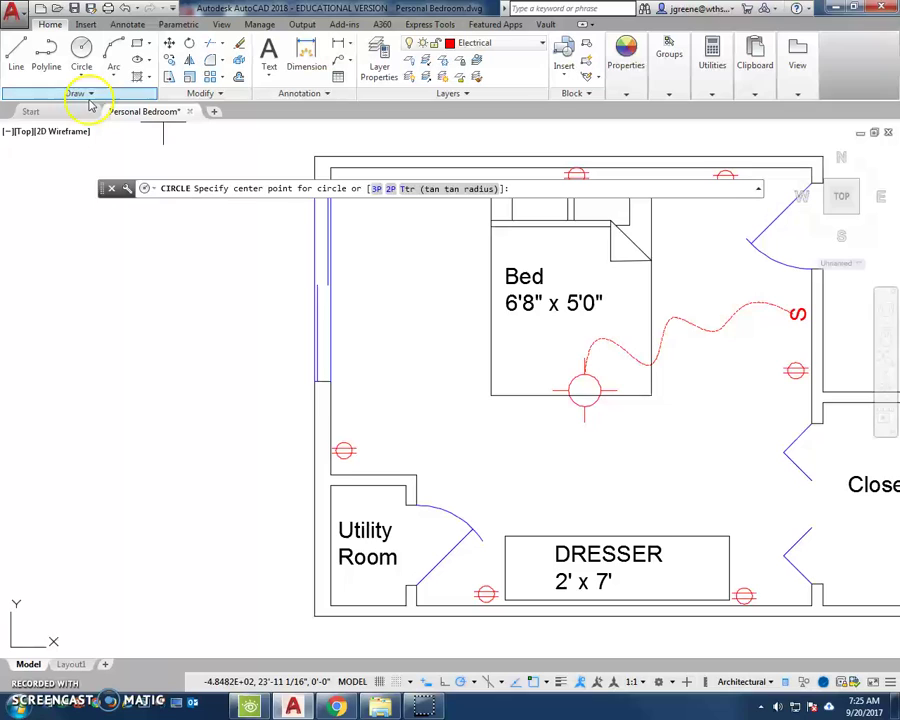
click(186, 431)
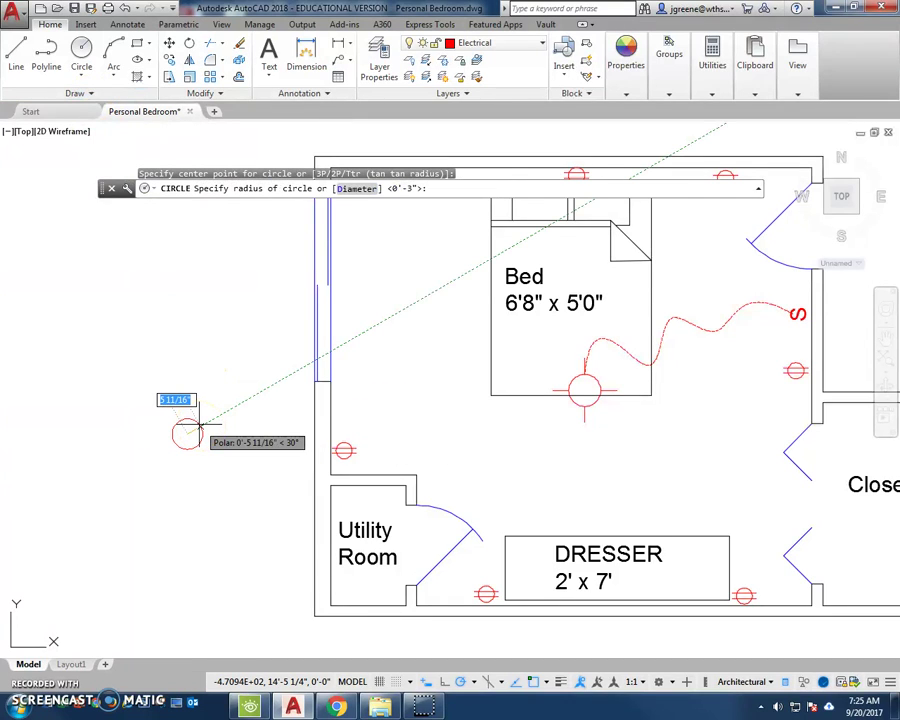
text(6)
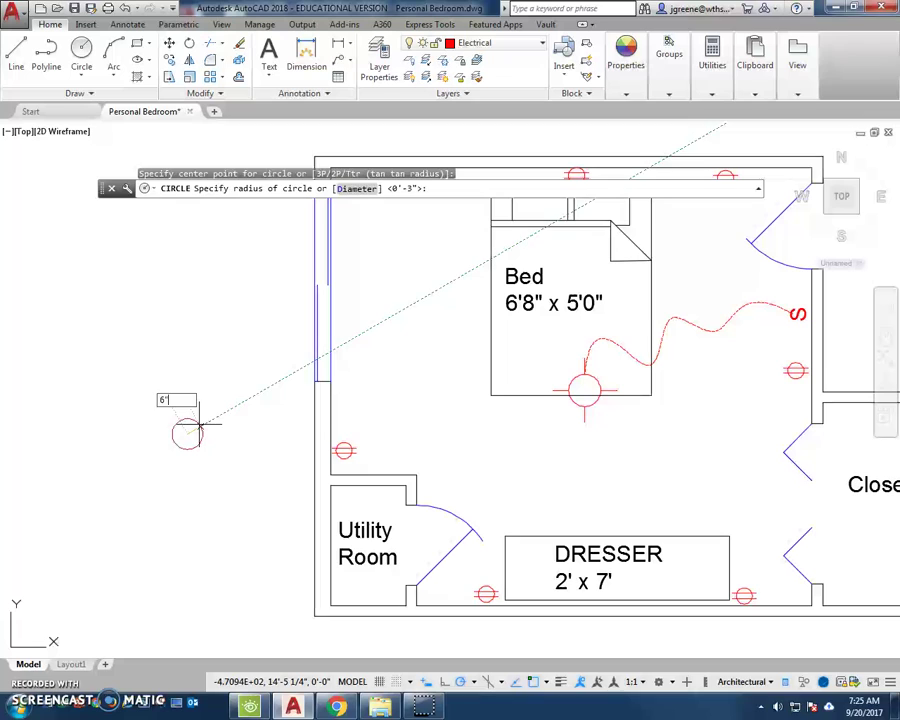
text(")
key(Return)
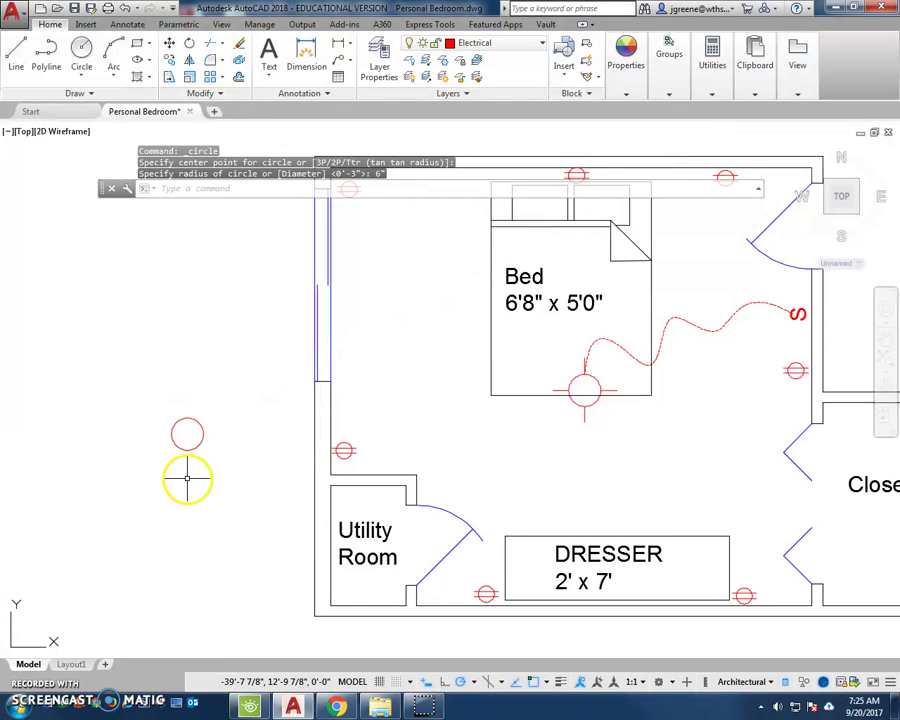
scroll(180, 440, up, 6)
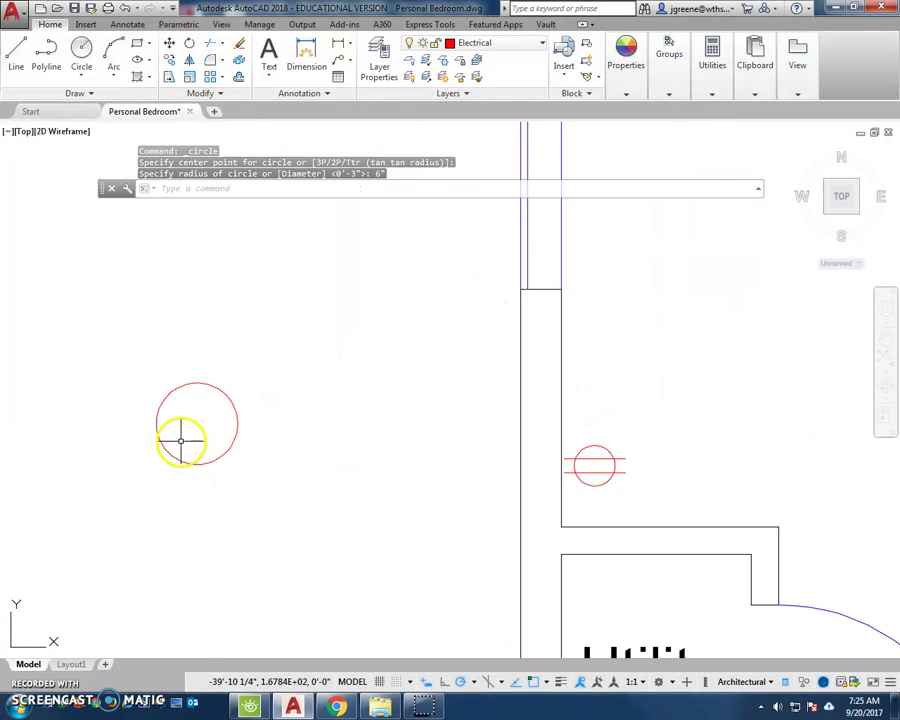
Center the new circle in view and show the object snap list with Quadrant enabled
middle_drag(179, 441, 296, 433)
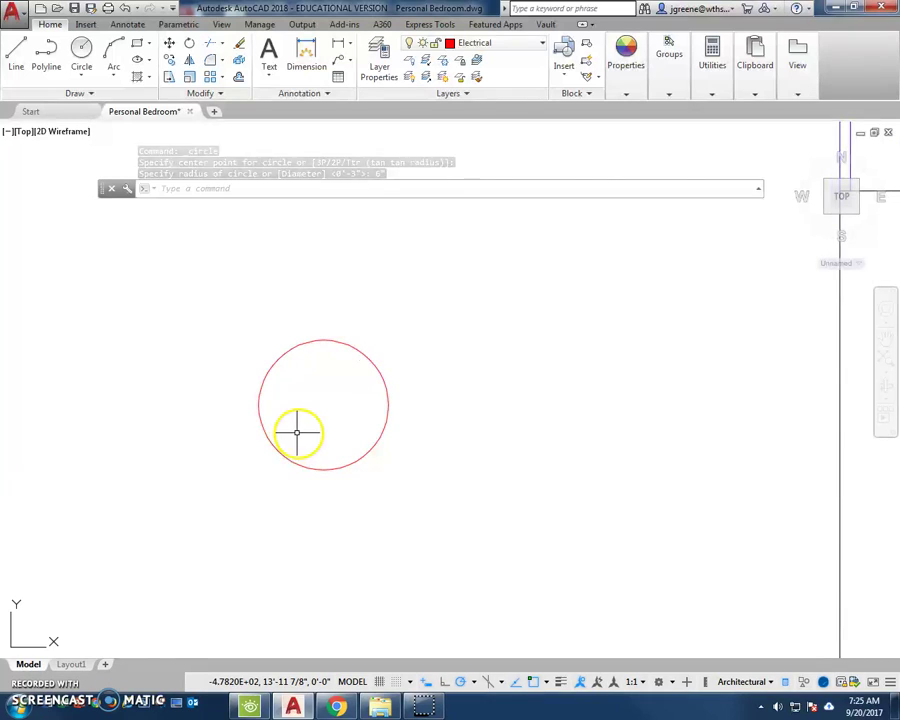
click(546, 682)
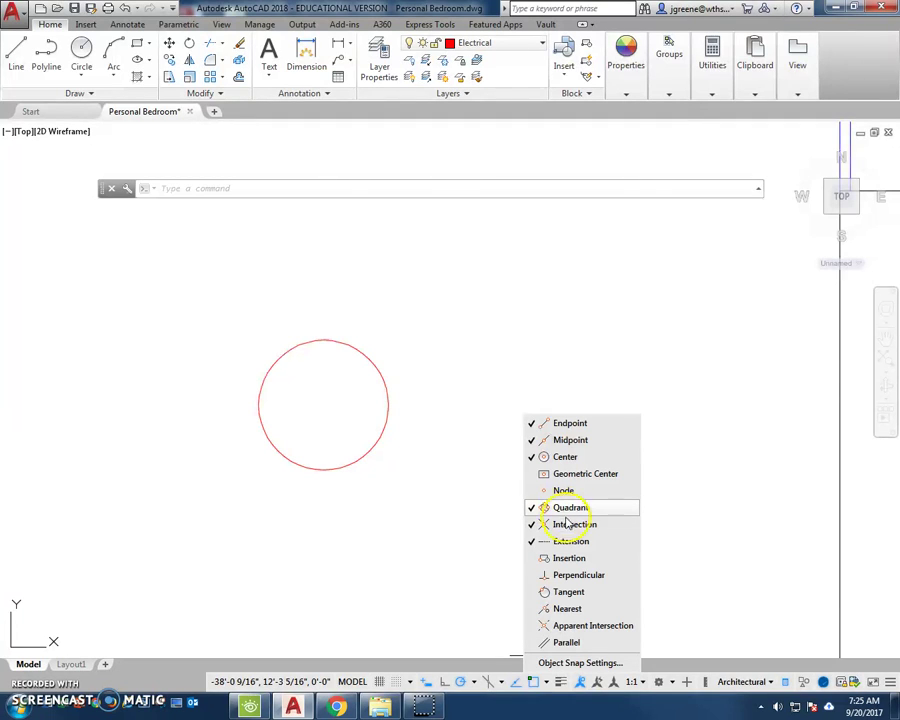
Draw a 6" vertical line up from the circle's top quadrant
click(566, 510)
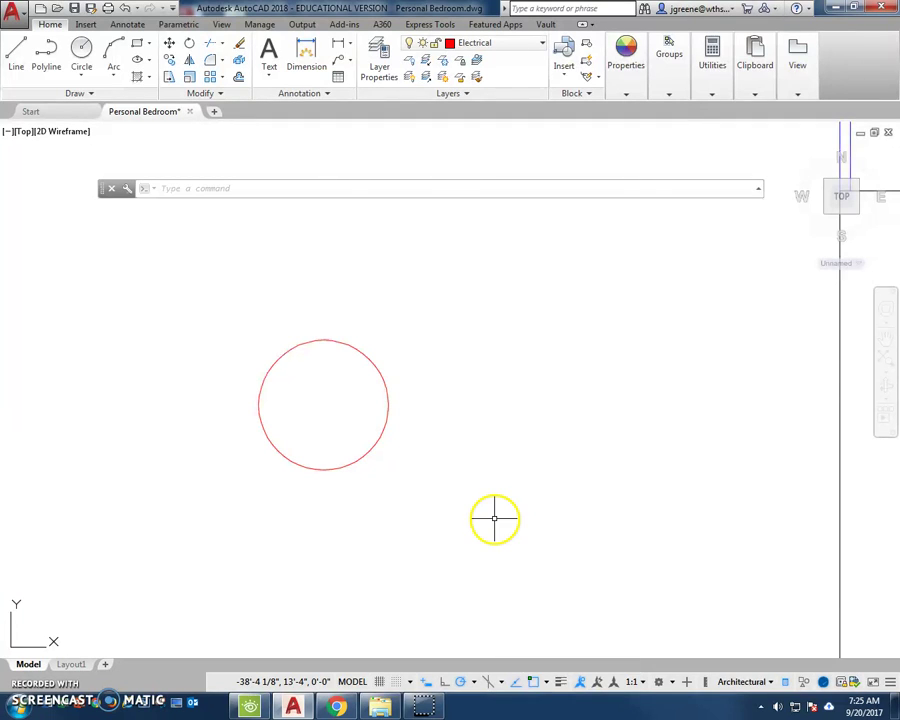
click(14, 56)
middle_drag(300, 294, 286, 370)
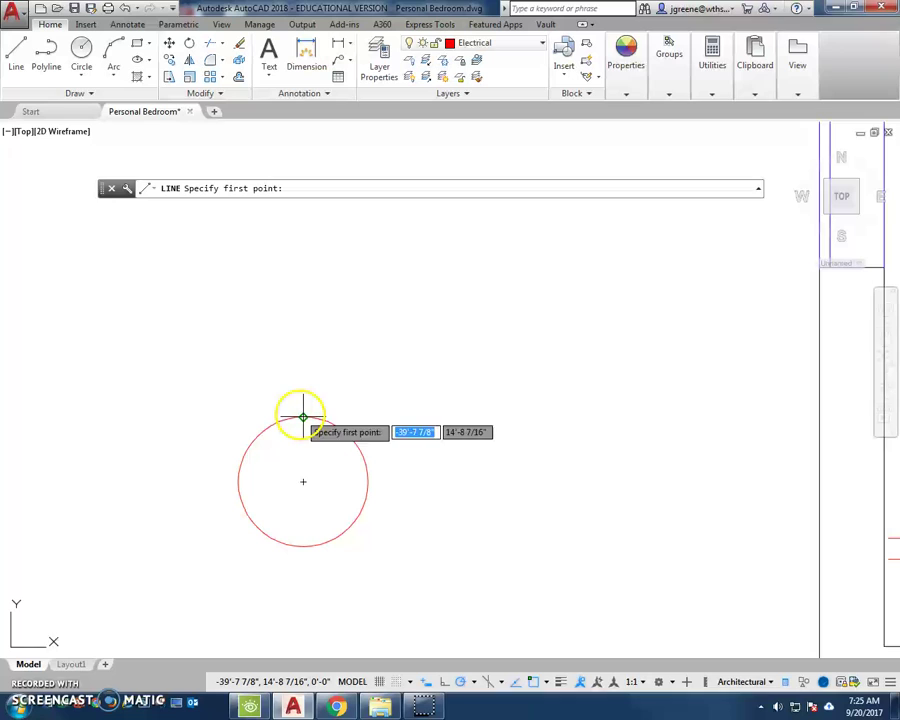
click(303, 417)
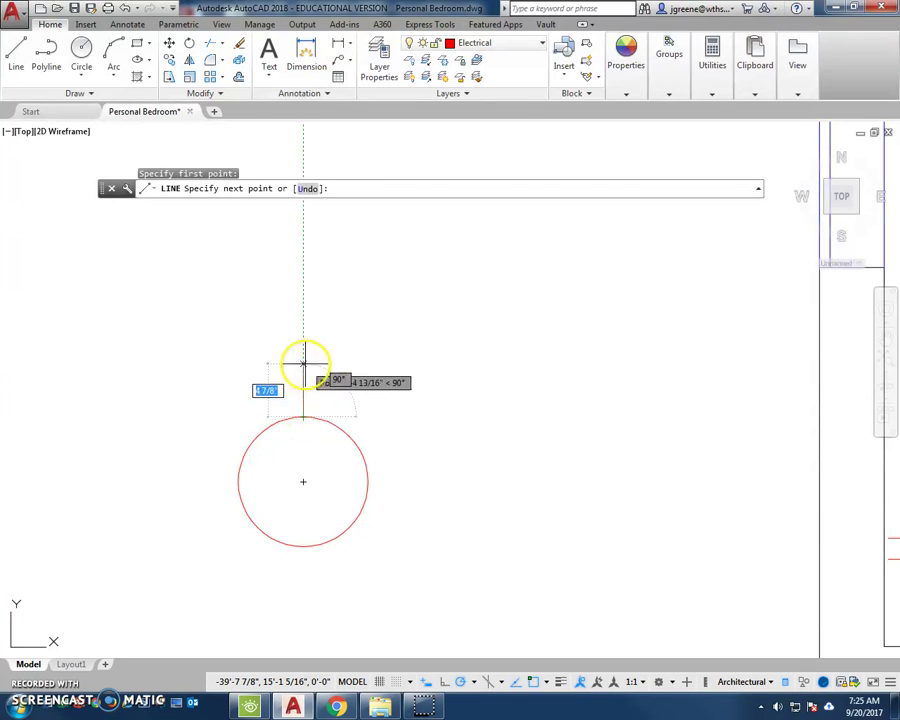
text(6)
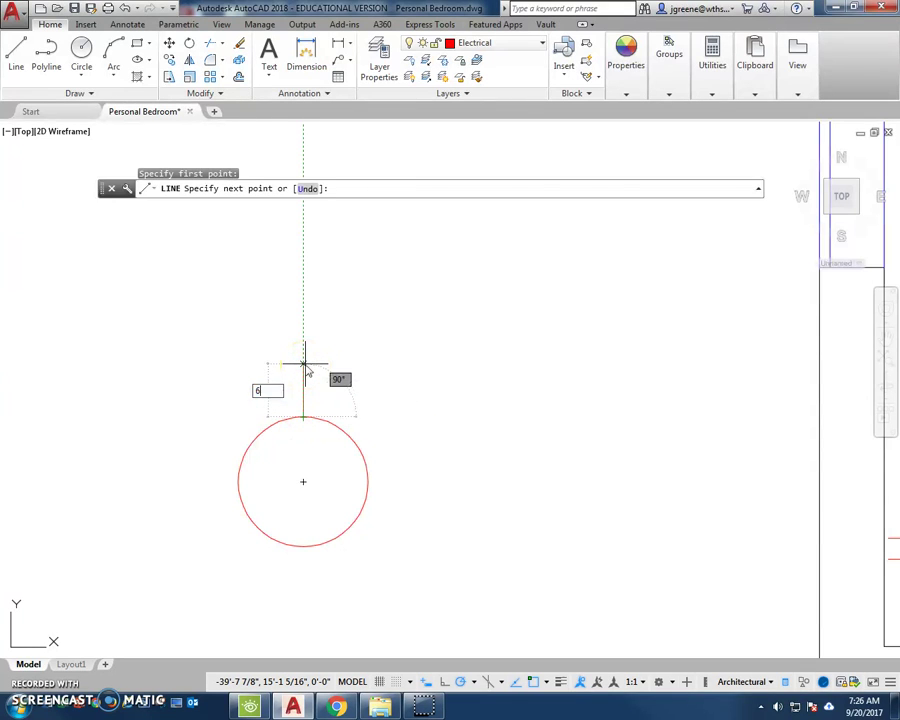
key(Return)
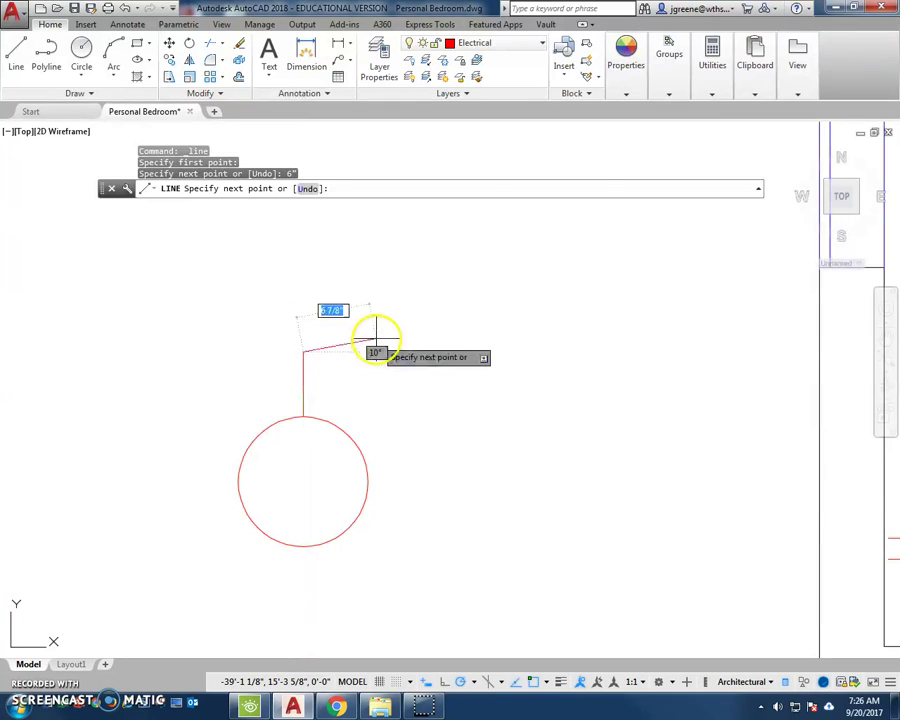
right_click(321, 315)
click(354, 331)
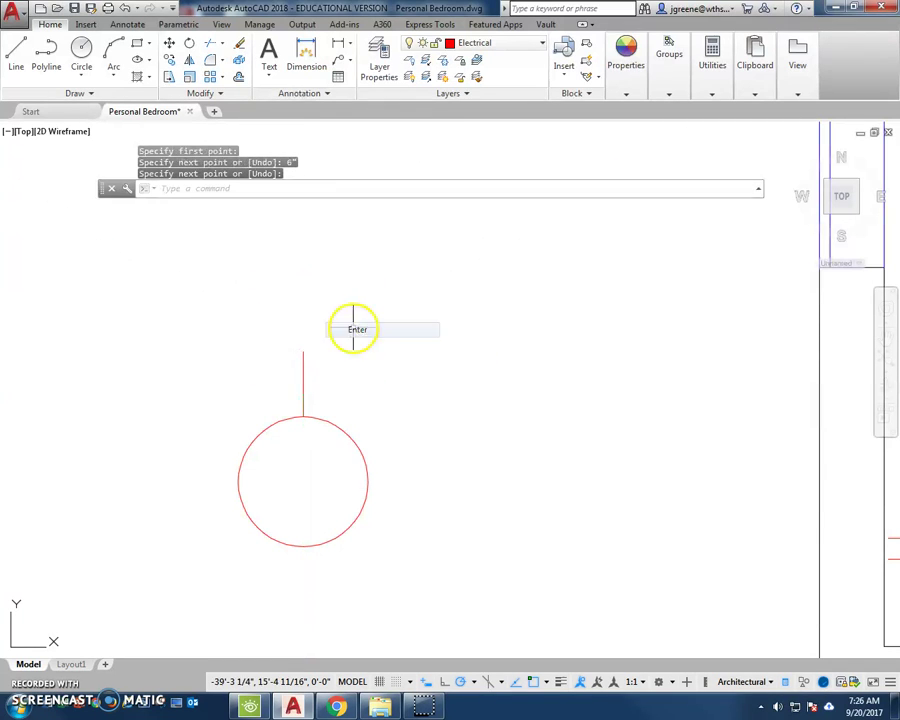
Draw a 6" line from the circle's right quadrant, then erase it
mouse_move(450, 440)
middle_down()
mouse_move(495, 362)
mouse_move(546, 346)
middle_up()
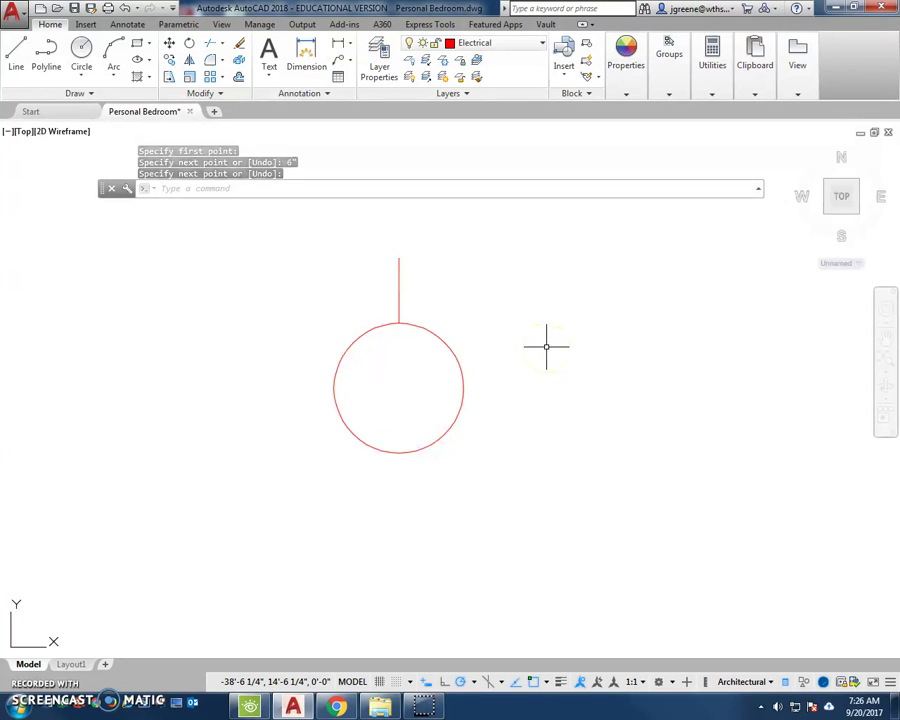
click(16, 56)
click(464, 388)
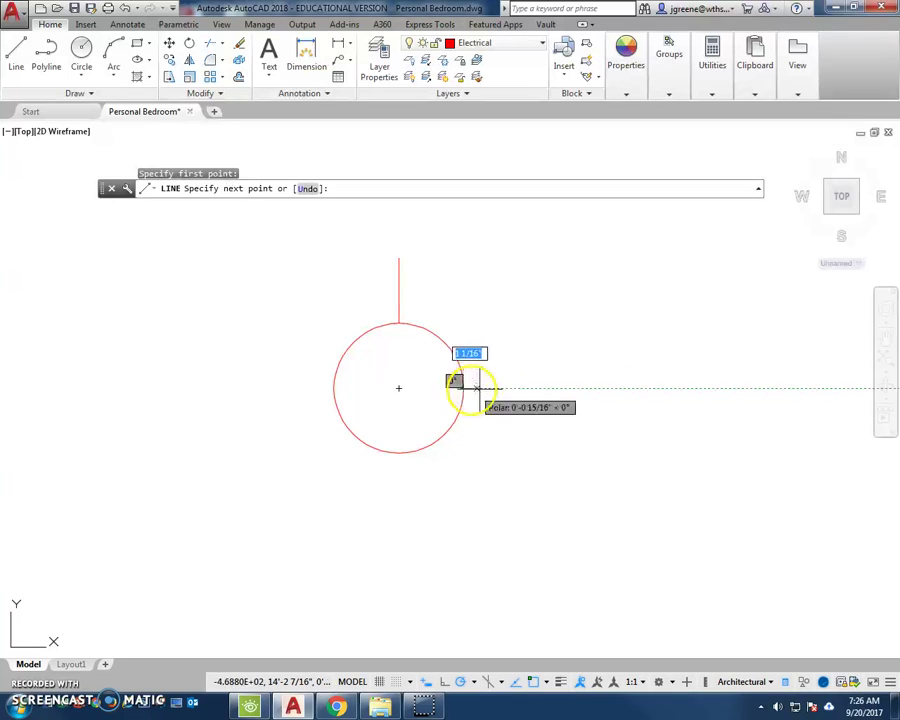
text(6)
key(Return)
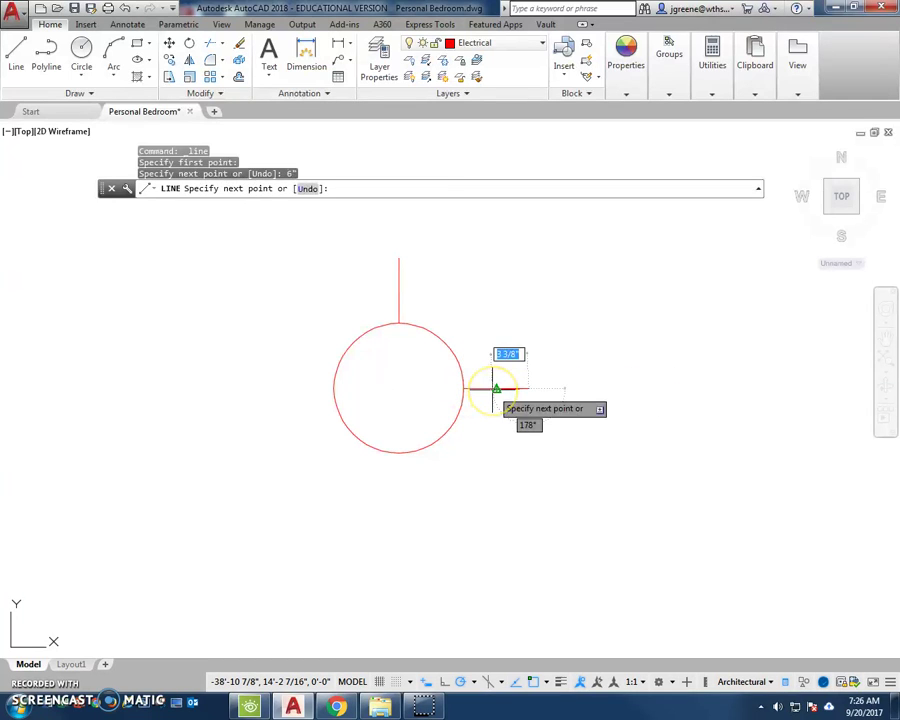
key(Escape)
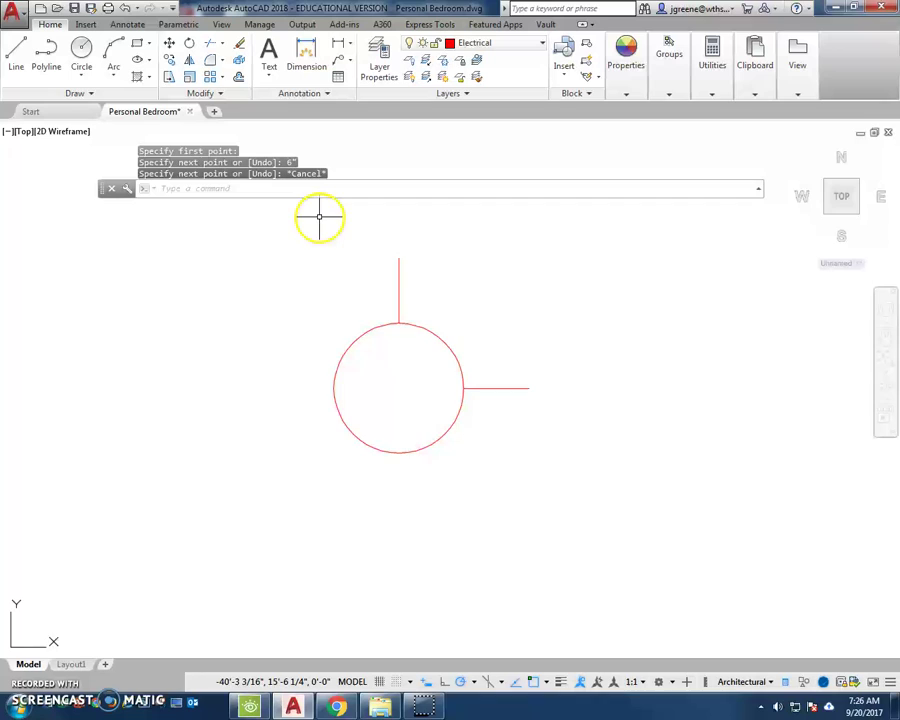
click(497, 389)
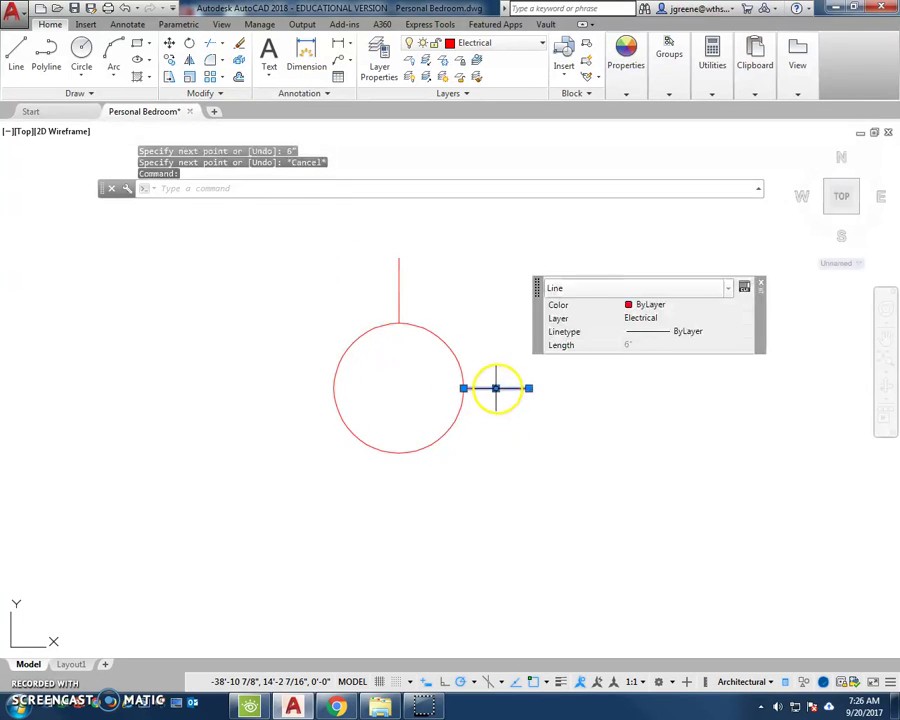
key(Delete)
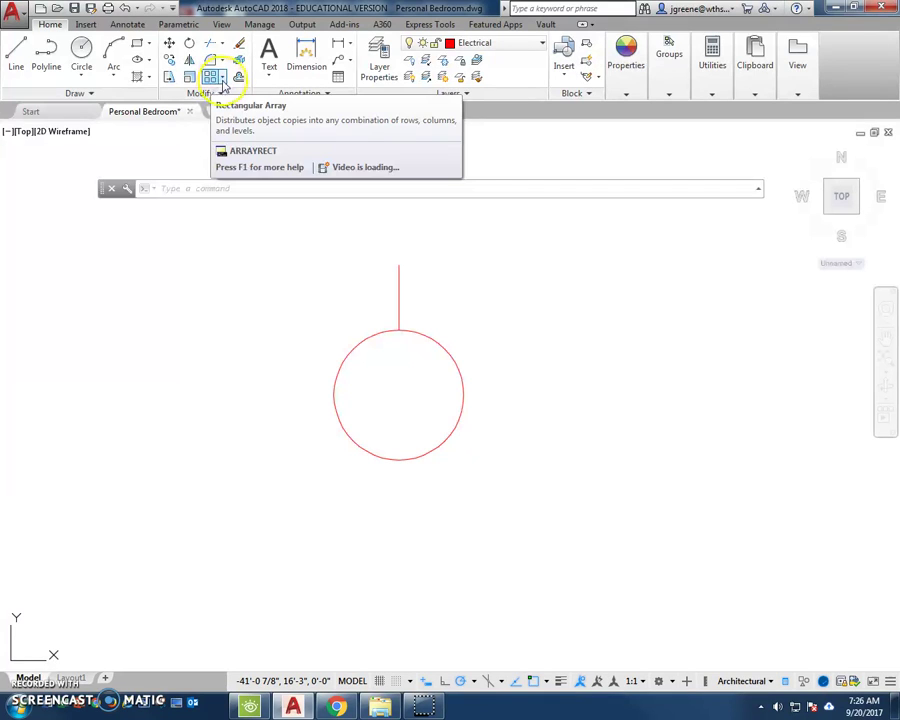
Start a polar array with the vertical line above the circle as its object
click(222, 80)
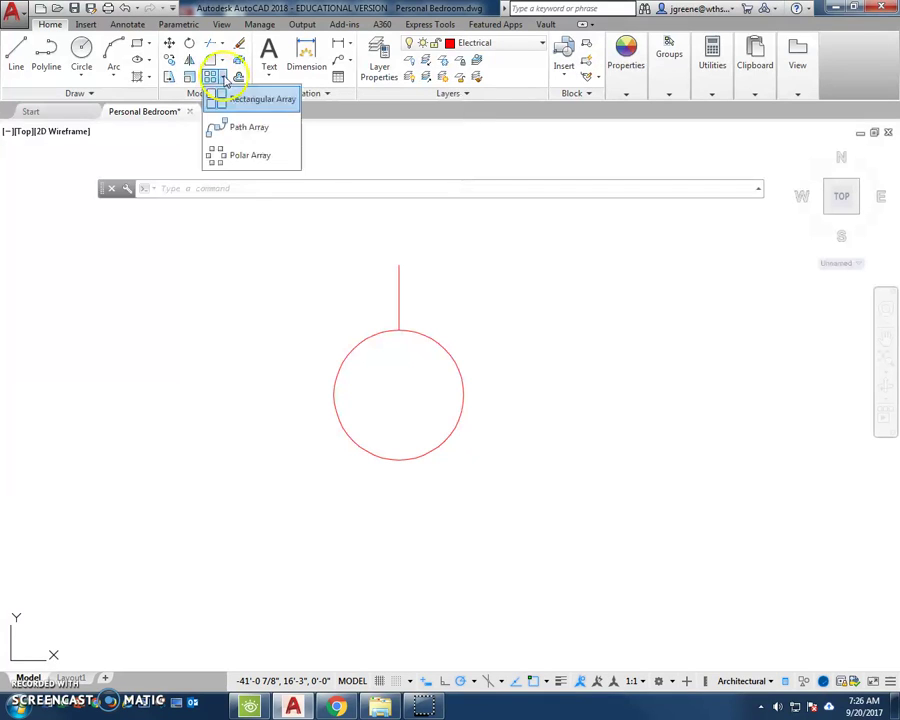
click(231, 158)
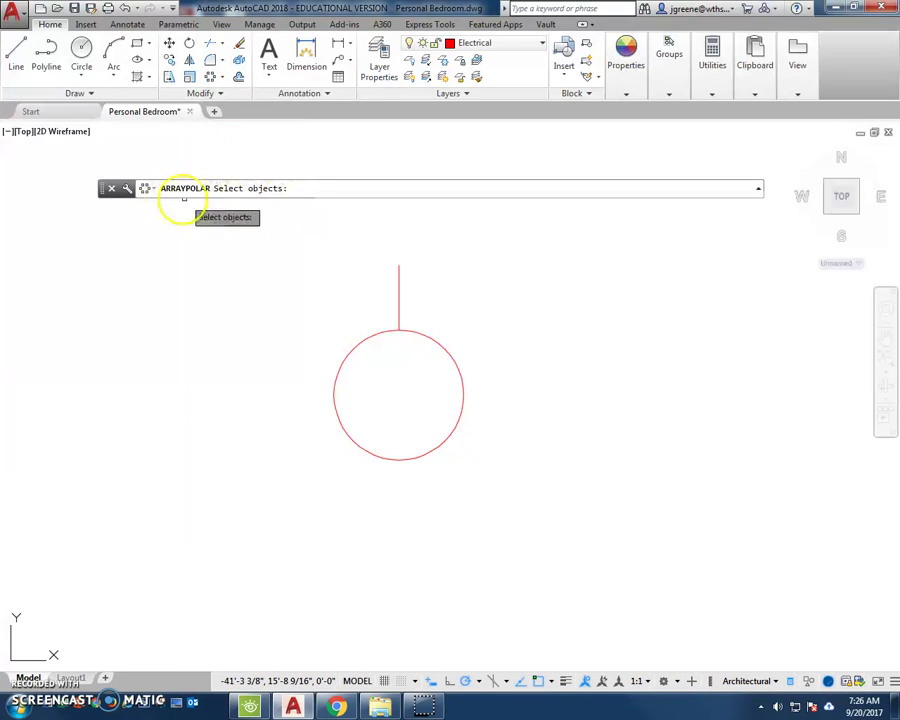
click(397, 288)
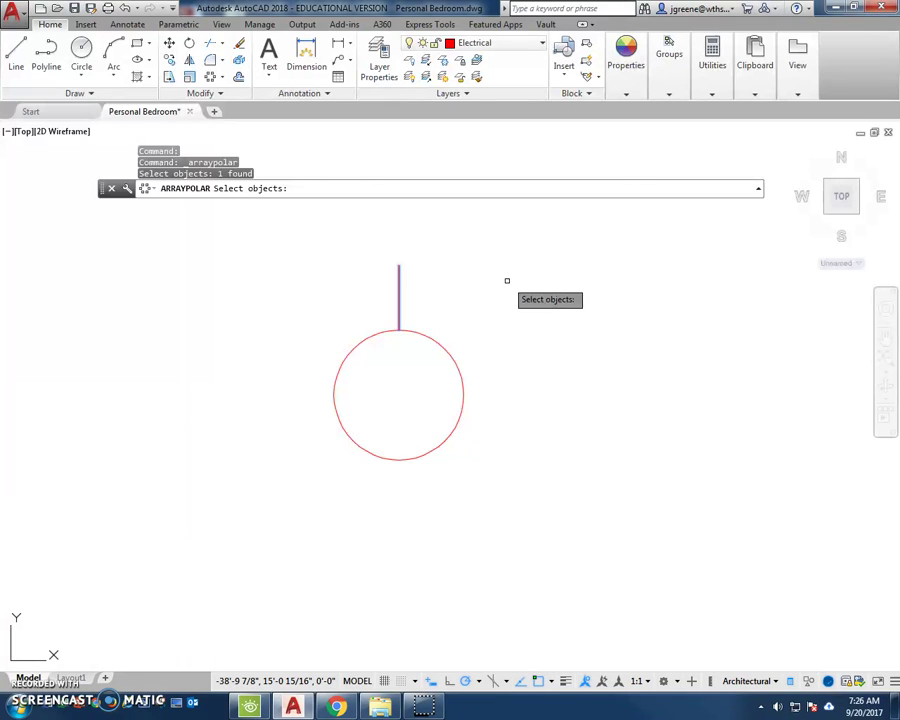
key(Return)
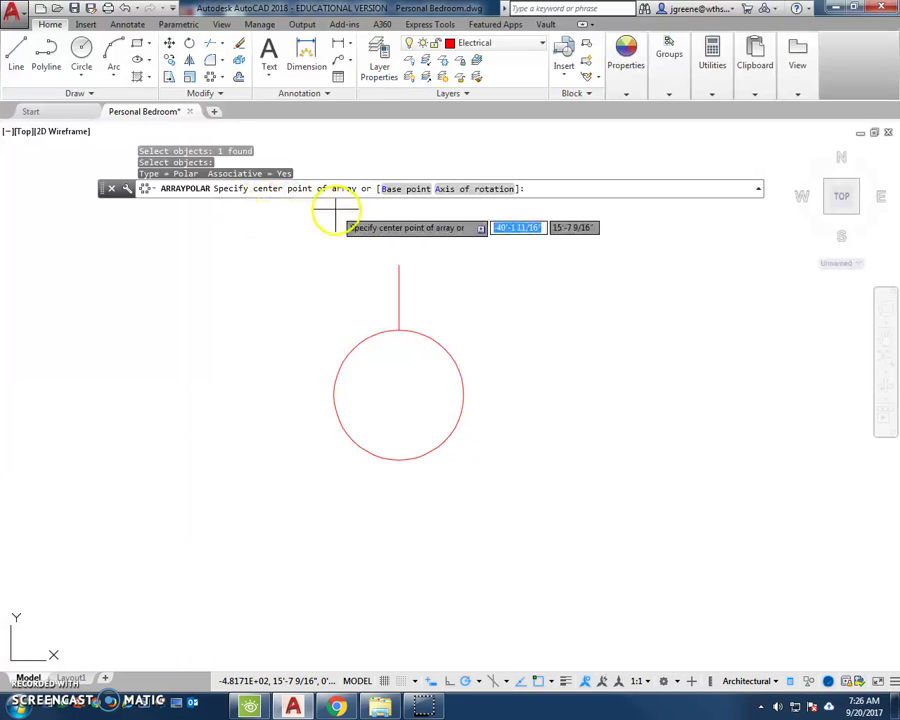
Array the line around the circle's centre with 4 items spaced 90° apart
click(398, 396)
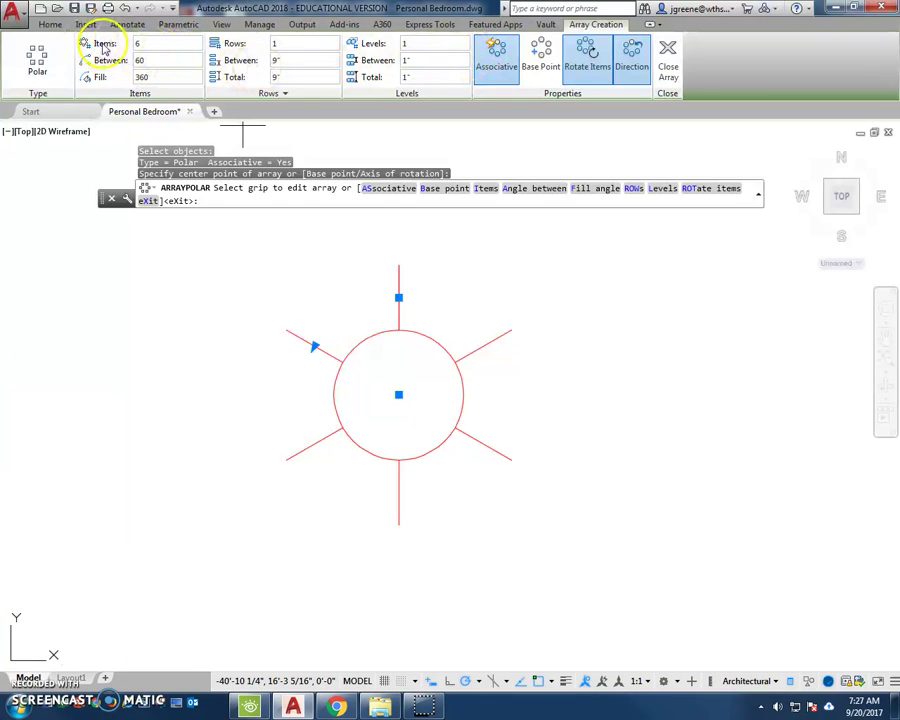
click(150, 43)
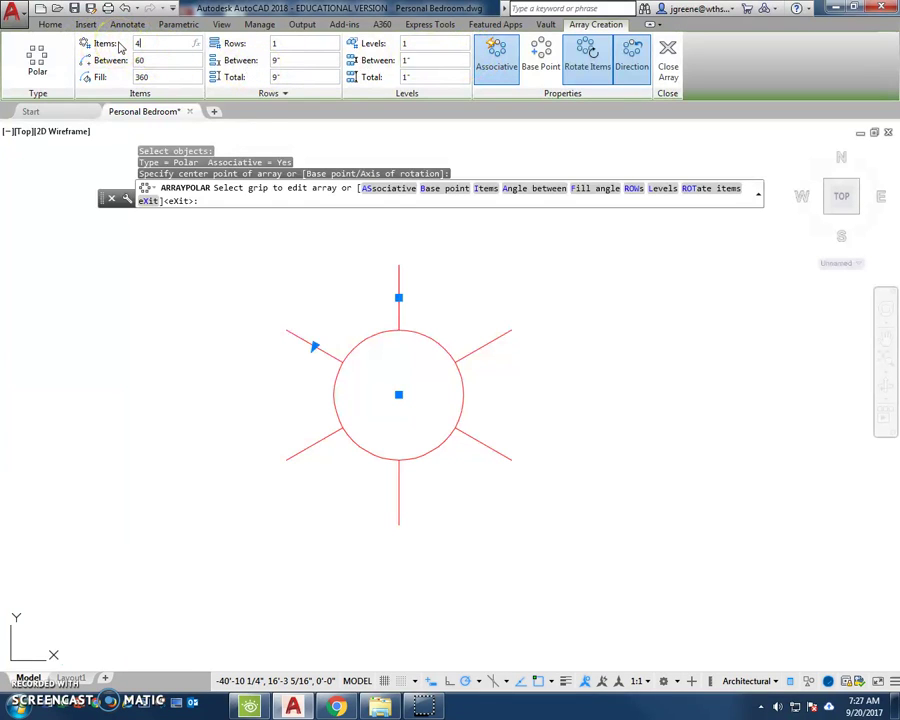
key(Return)
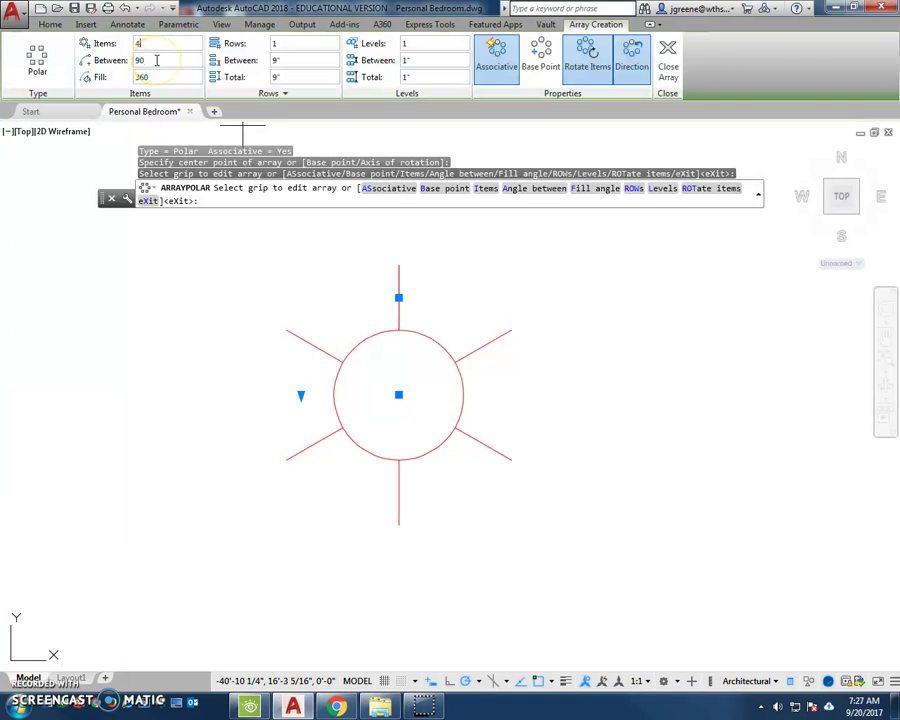
click(156, 60)
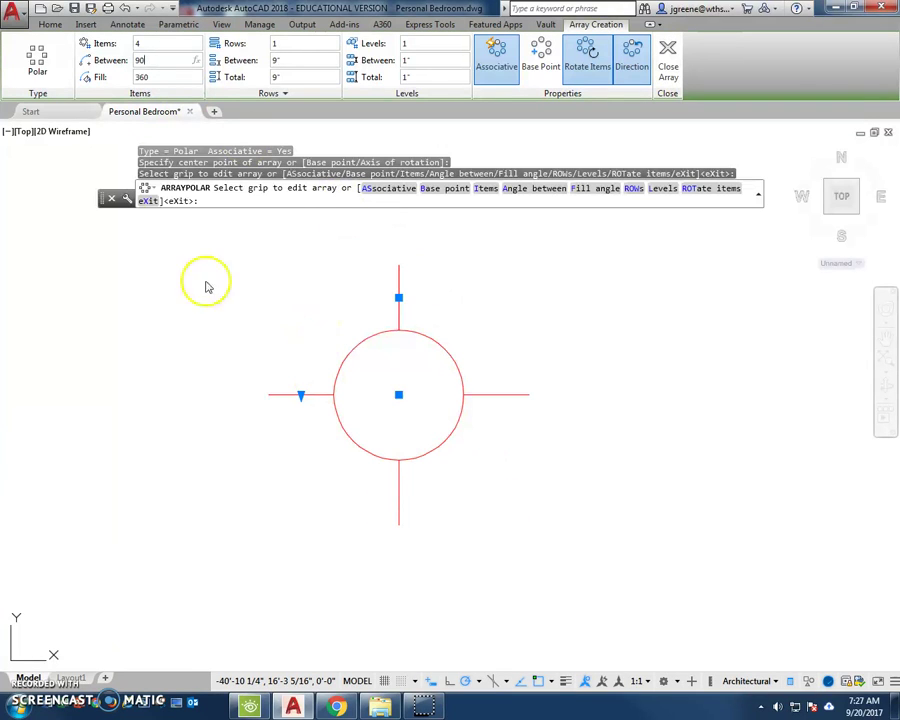
click(147, 43)
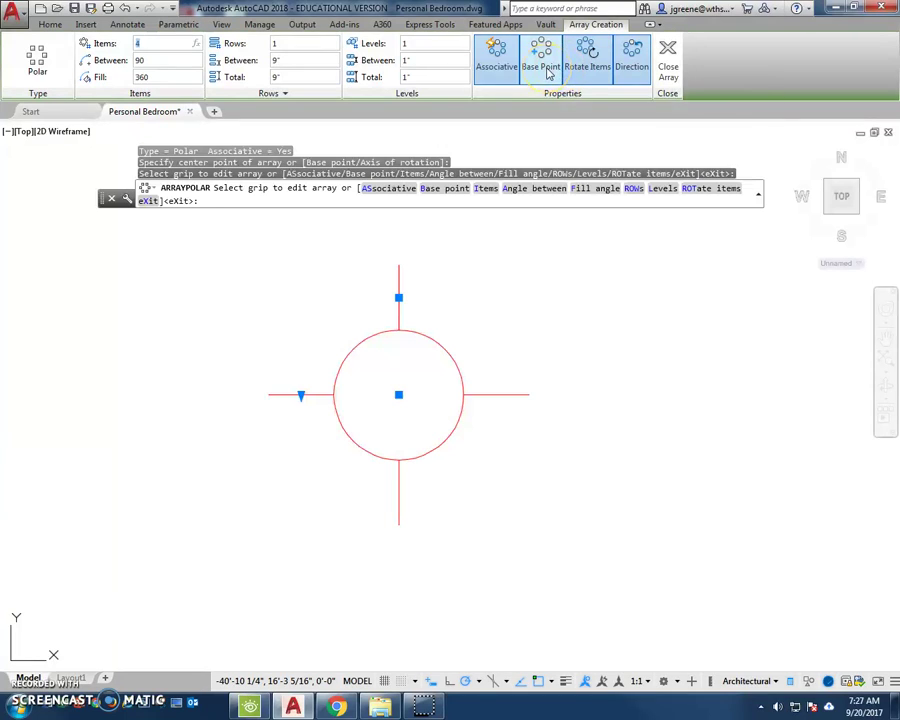
click(667, 68)
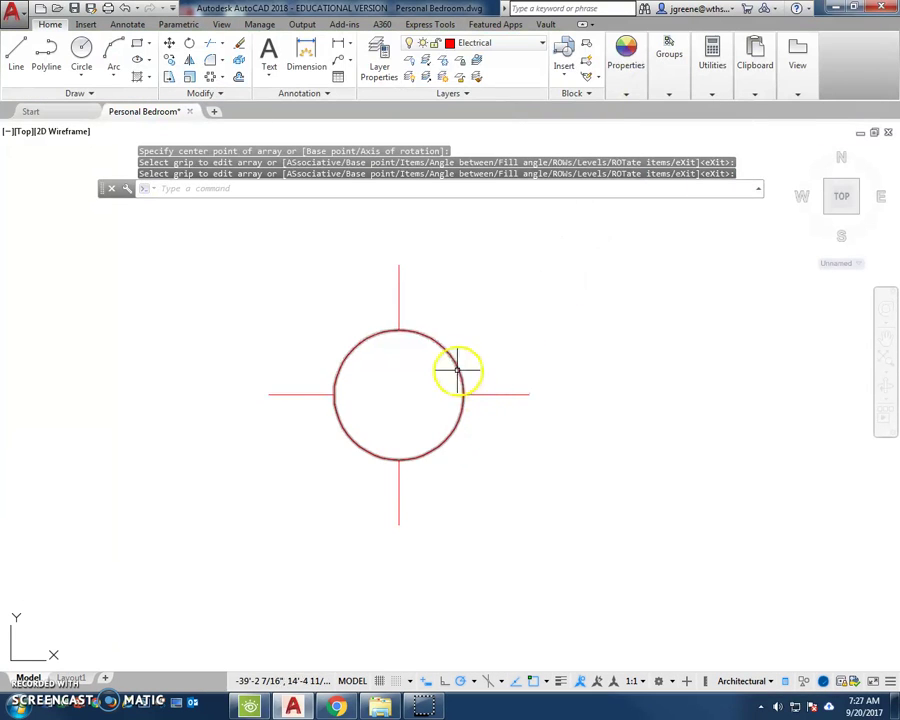
Inspect the array and circle properties, then window-select the circle and its four lines
click(486, 392)
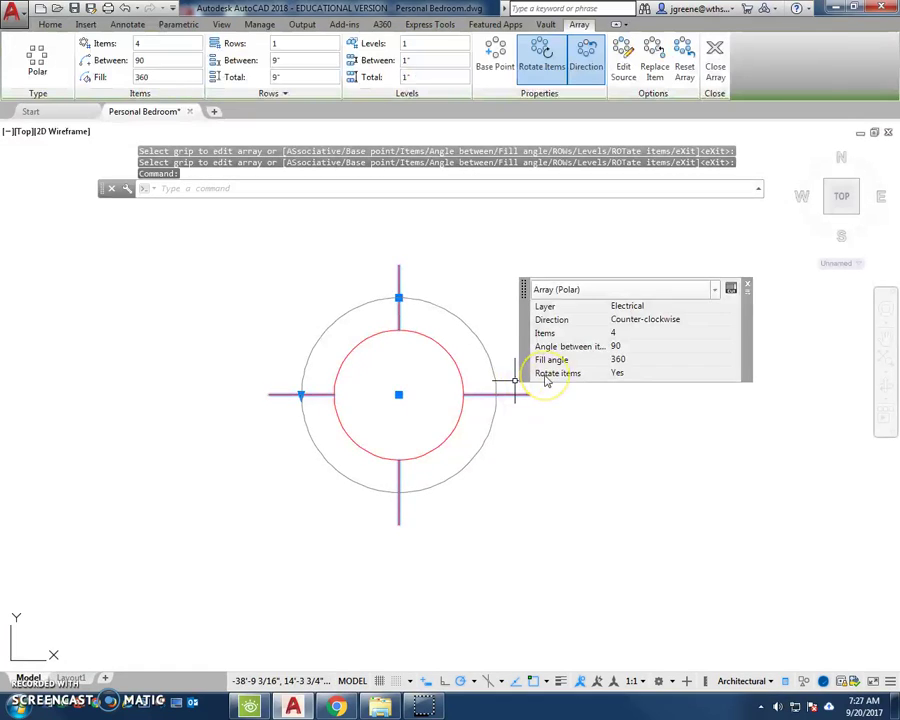
key(Escape)
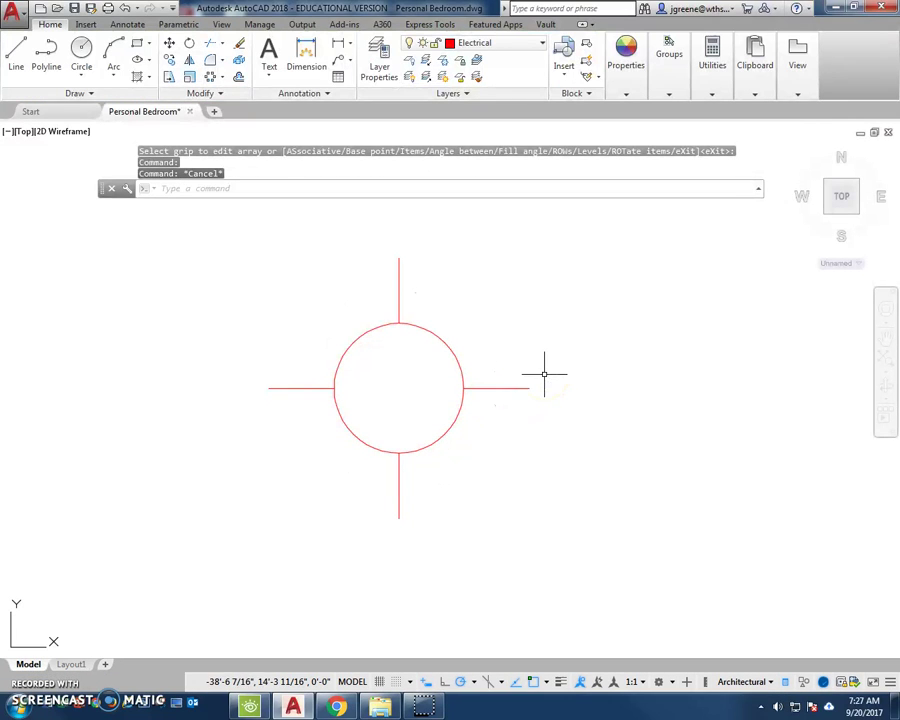
click(454, 350)
key(Escape)
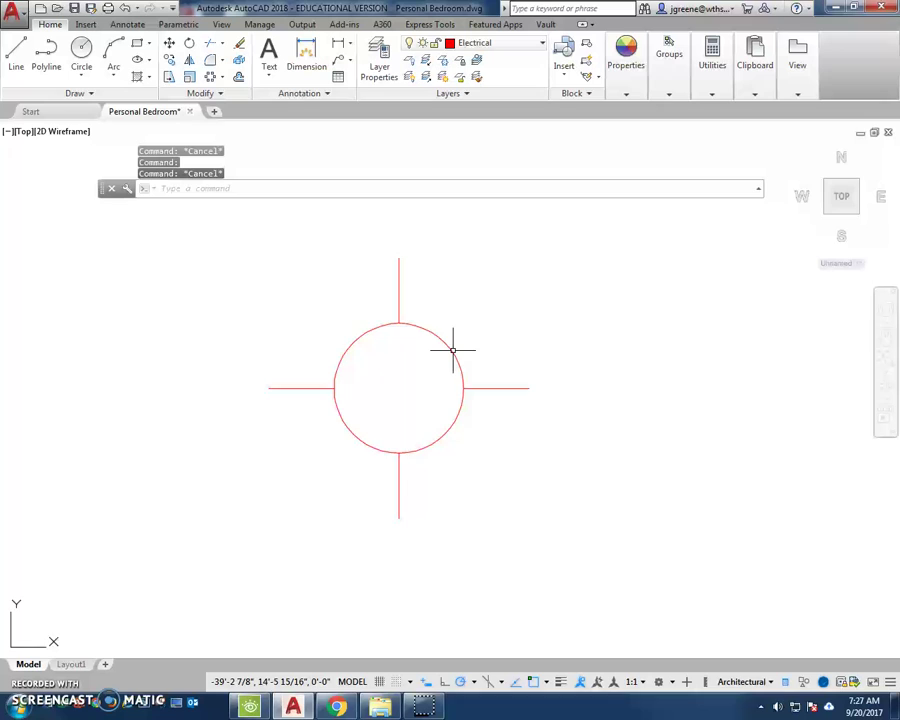
scroll(452, 348, down, 2)
middle_drag(452, 348, 438, 358)
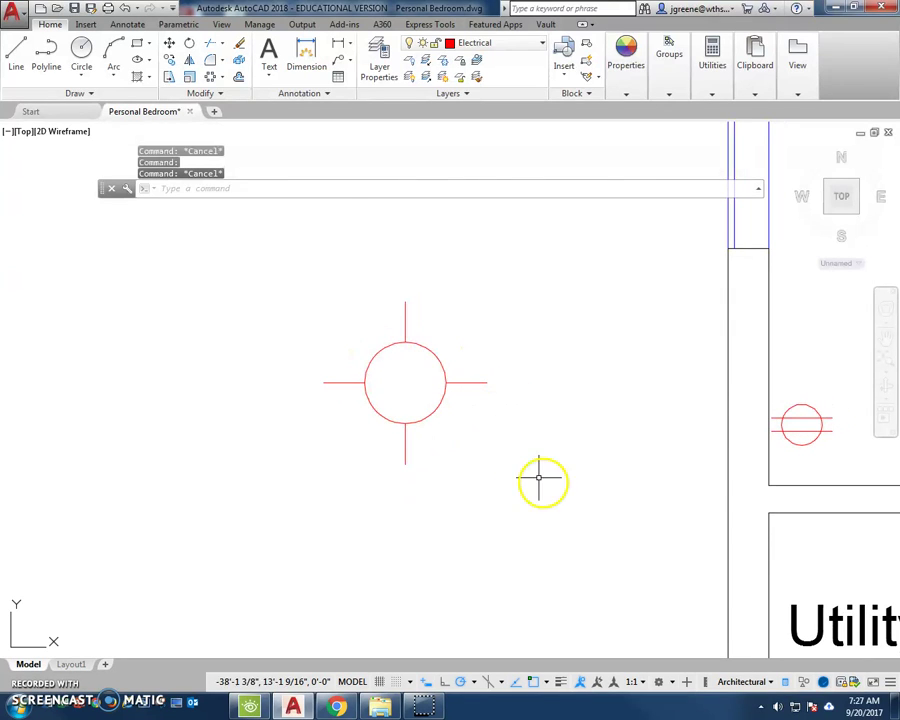
click(560, 550)
click(238, 254)
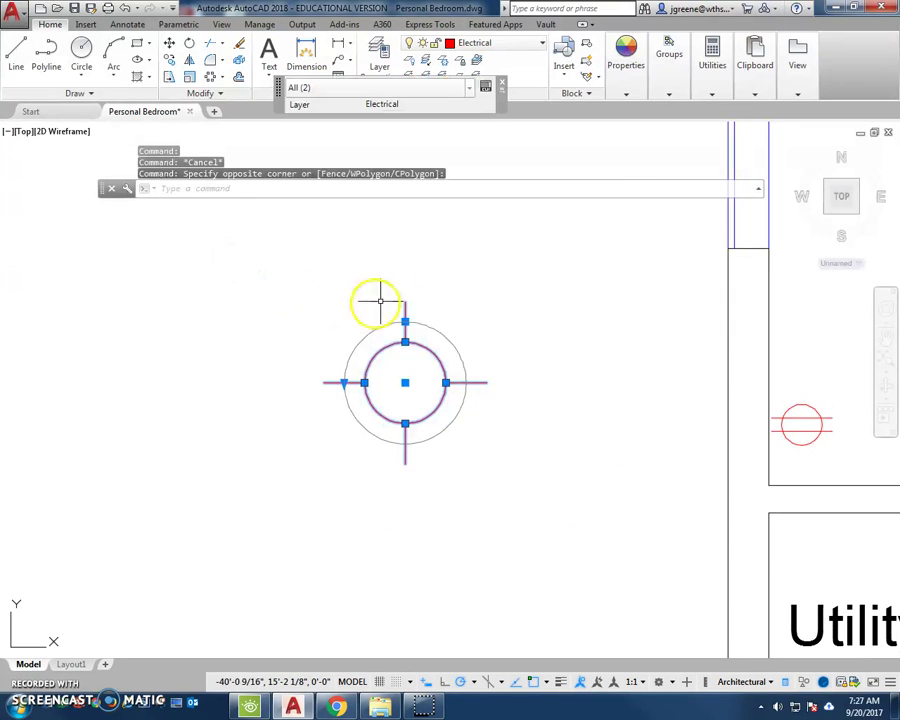
scroll(407, 372, up, 2)
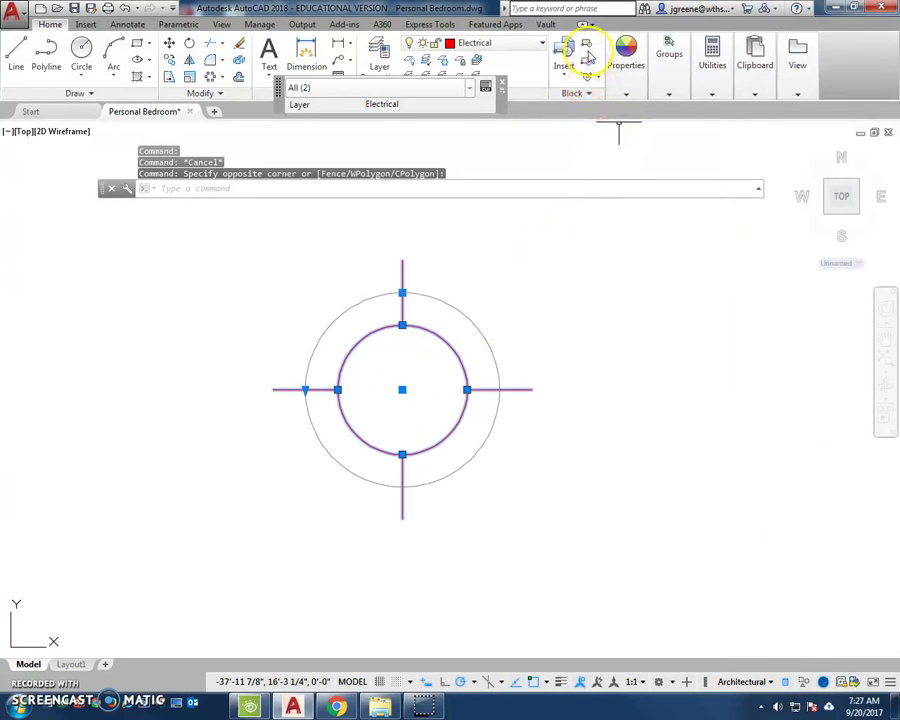
Create the 'Ceiling Outlet' block with its base point at the circle's centre
click(587, 47)
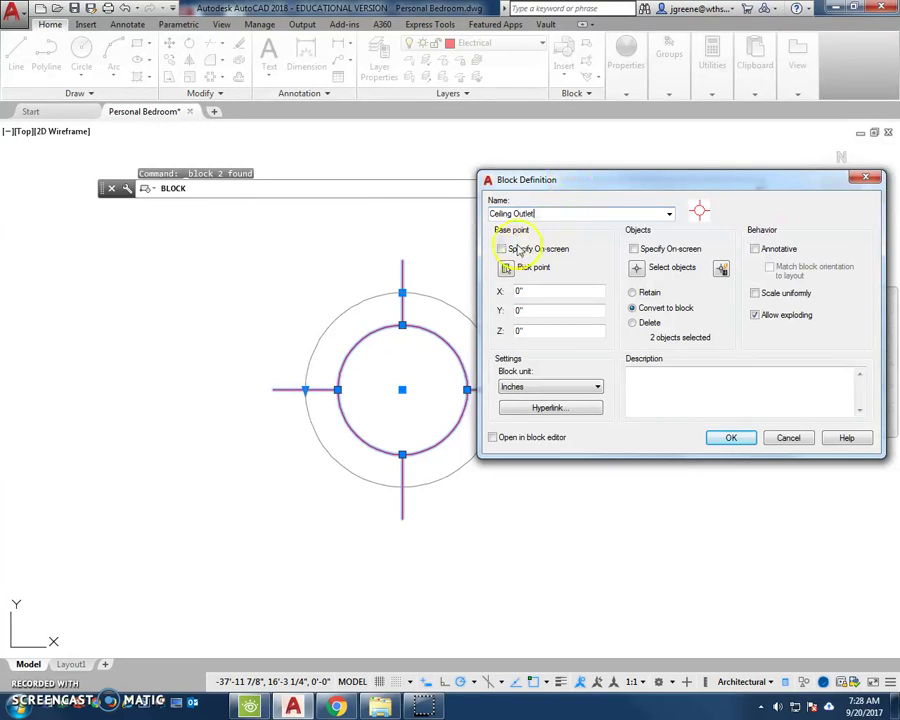
click(502, 249)
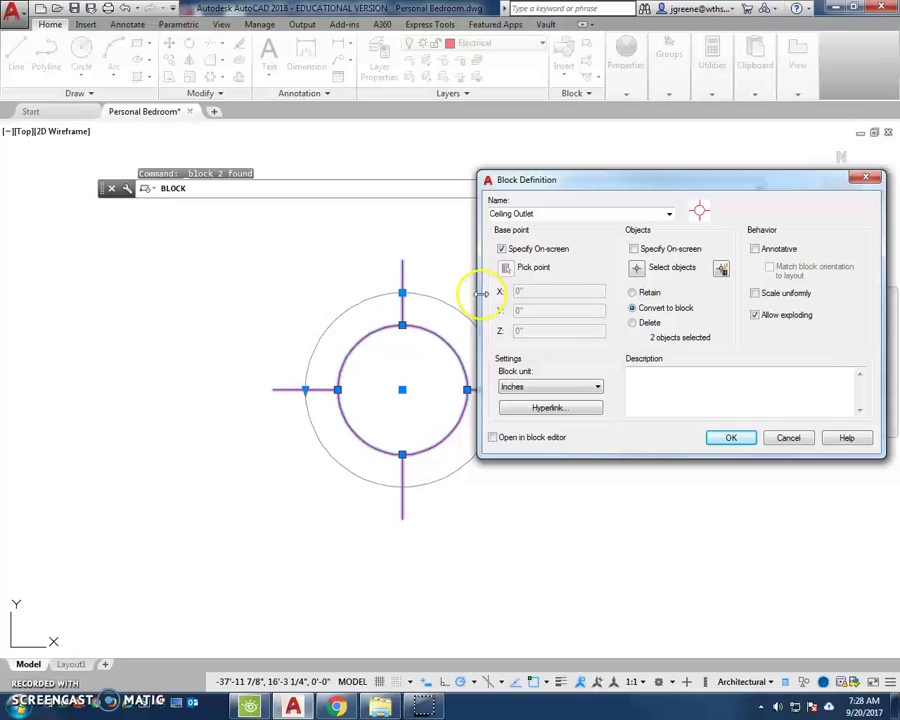
click(502, 250)
click(505, 268)
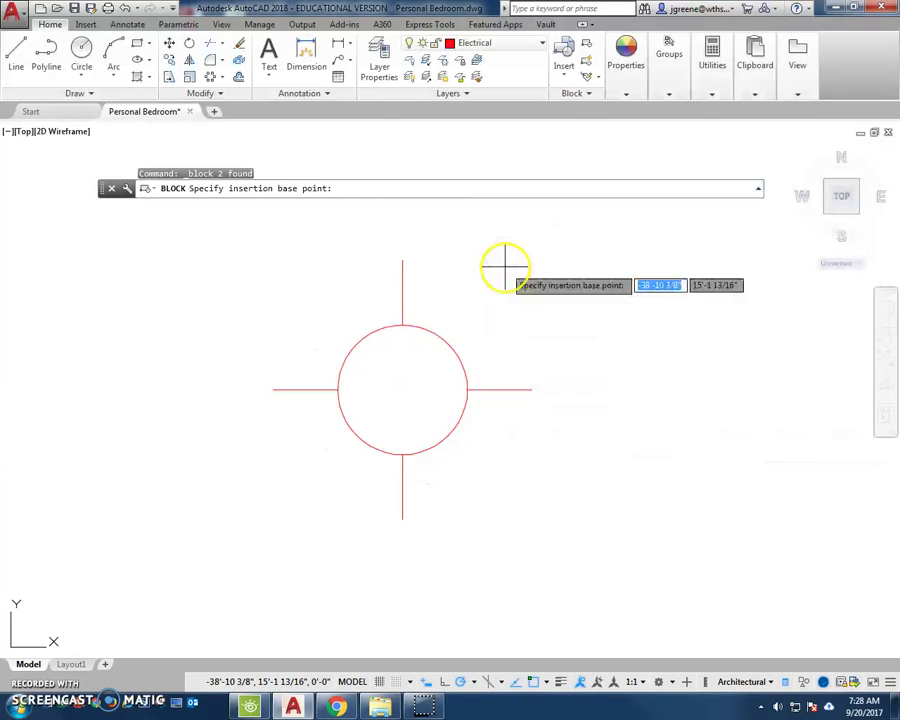
click(401, 389)
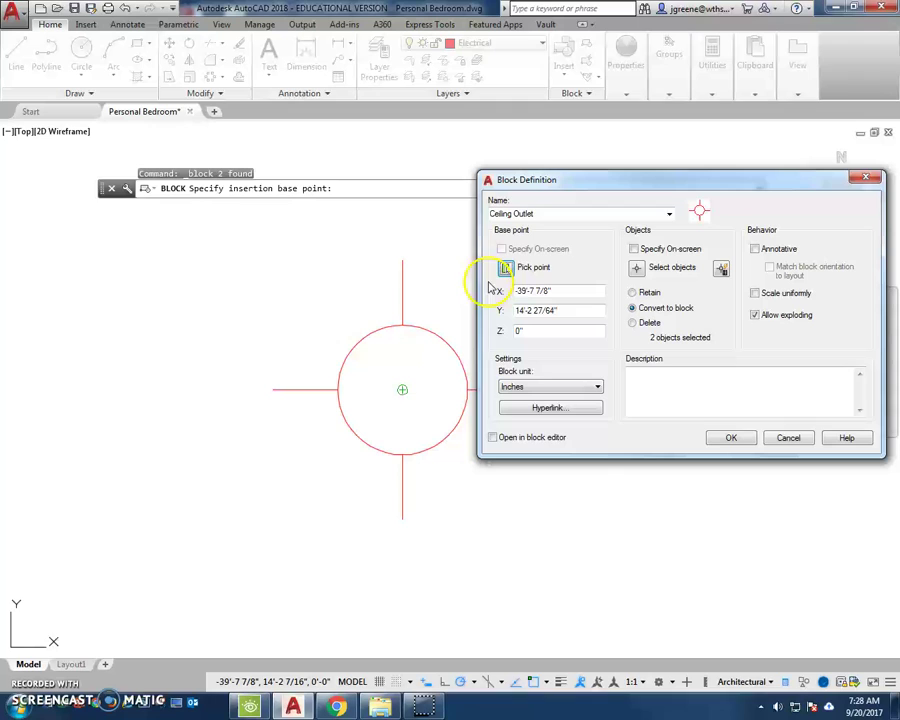
click(734, 438)
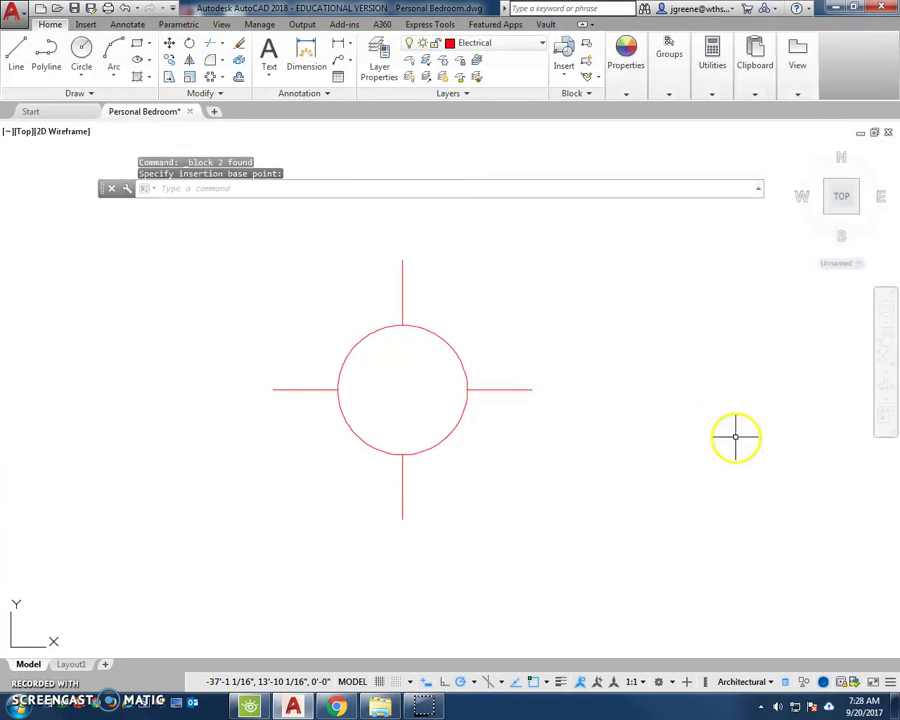
Move the Ceiling Outlet block by its base-point grip up and to the right
click(464, 405)
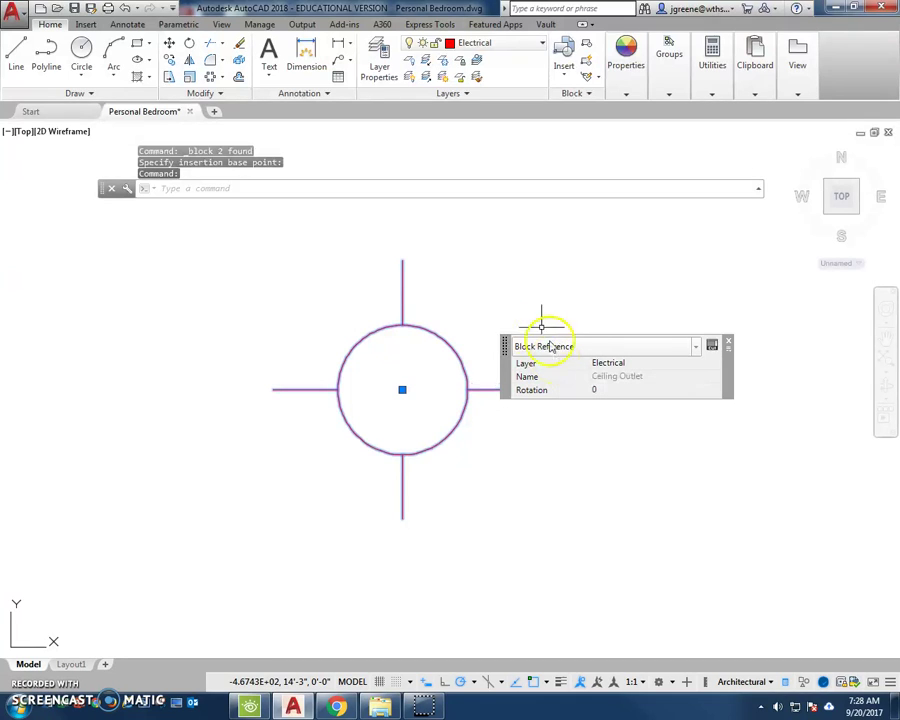
click(402, 389)
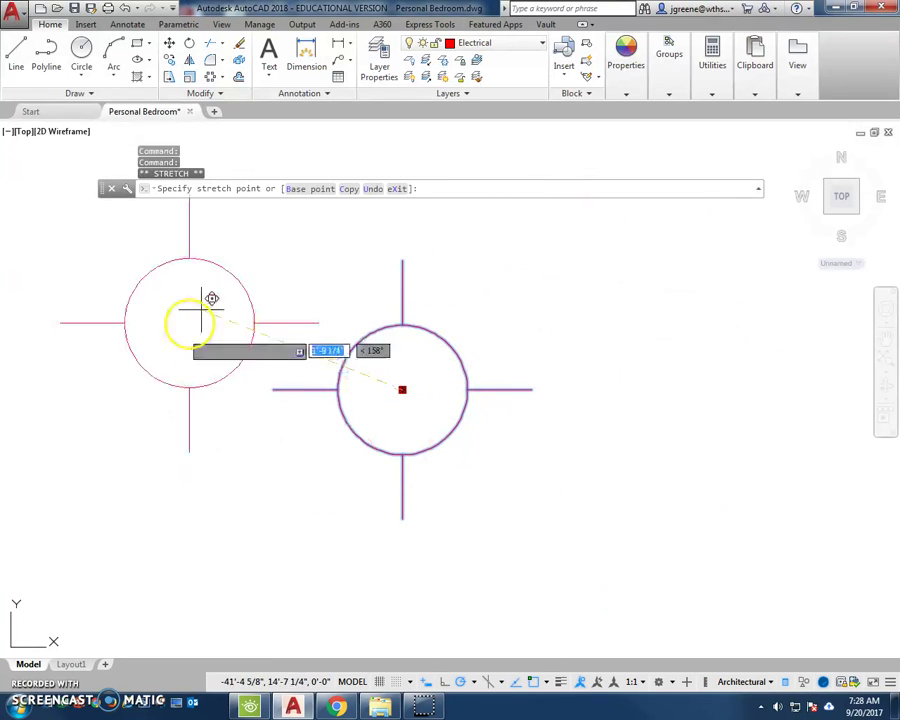
click(604, 330)
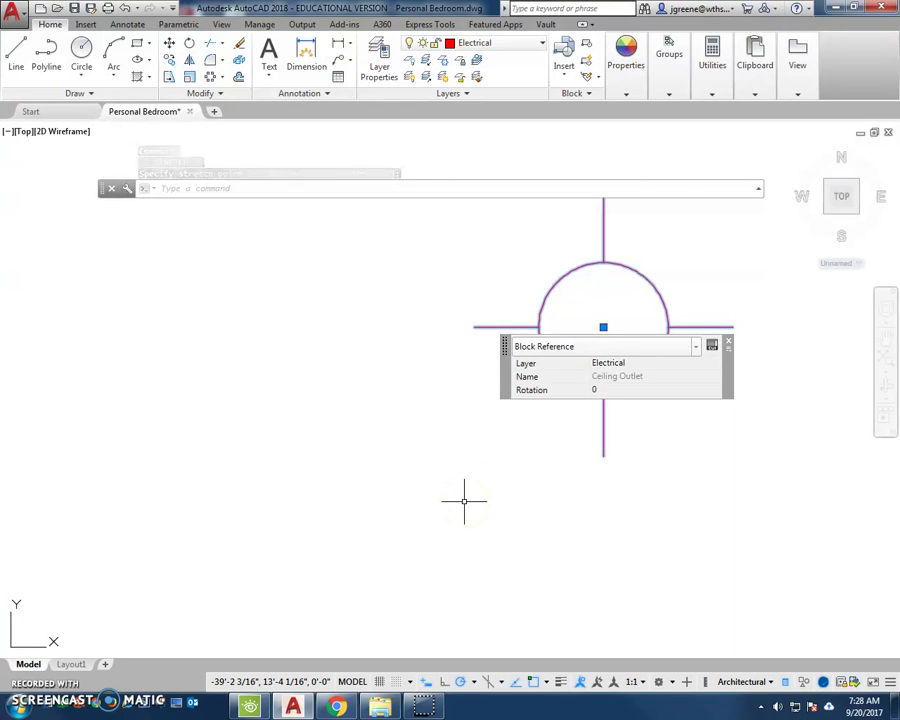
click(602, 298)
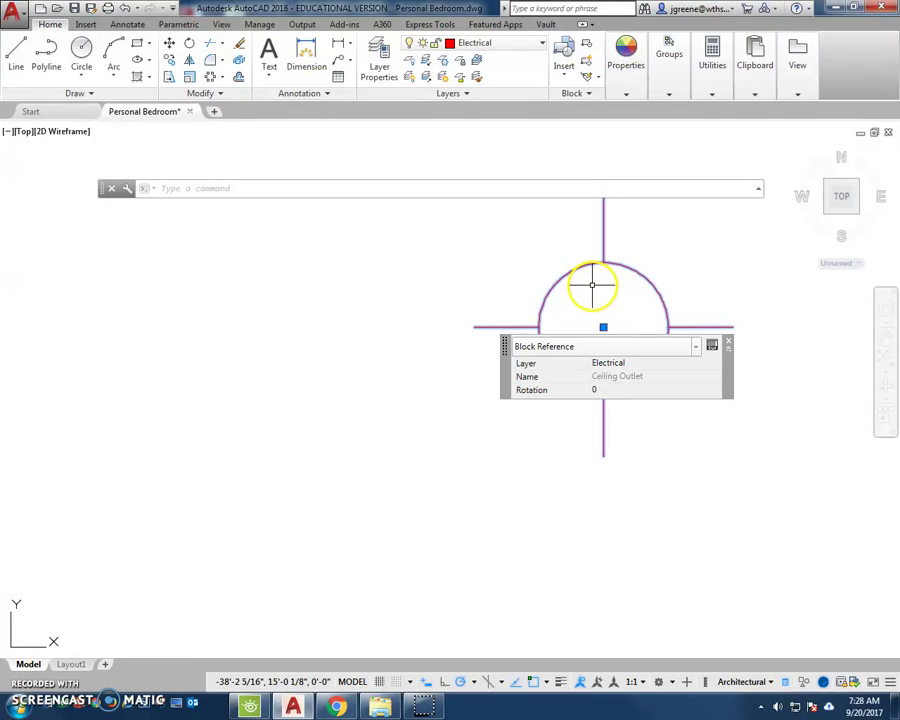